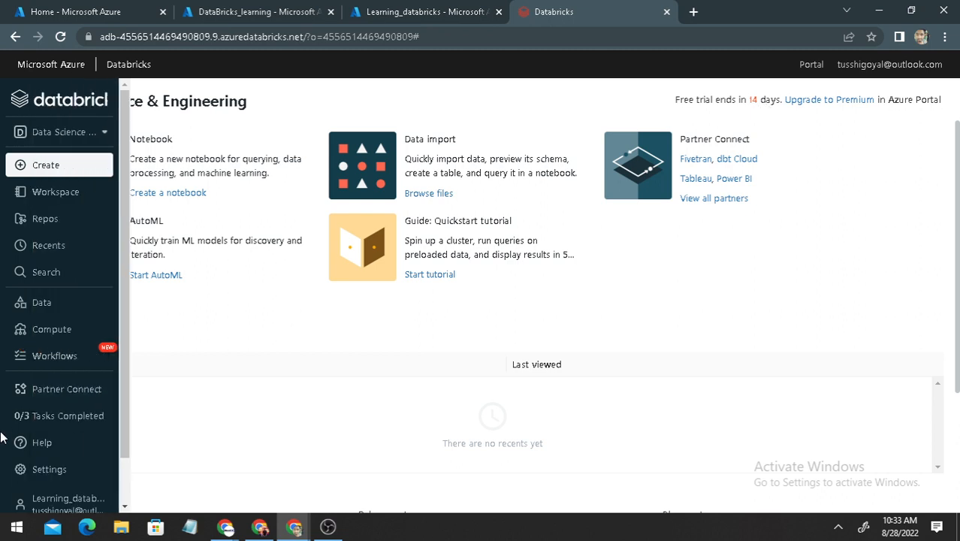
# Open the Compute page and start creating a new all-purpose cluster
pyautogui.moveTo(107, 429)
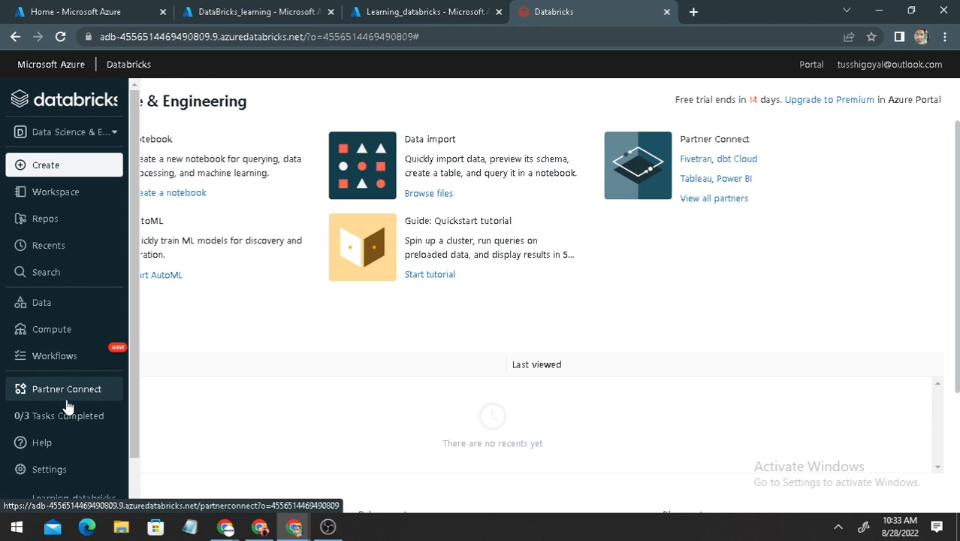
pyautogui.click(63, 329)
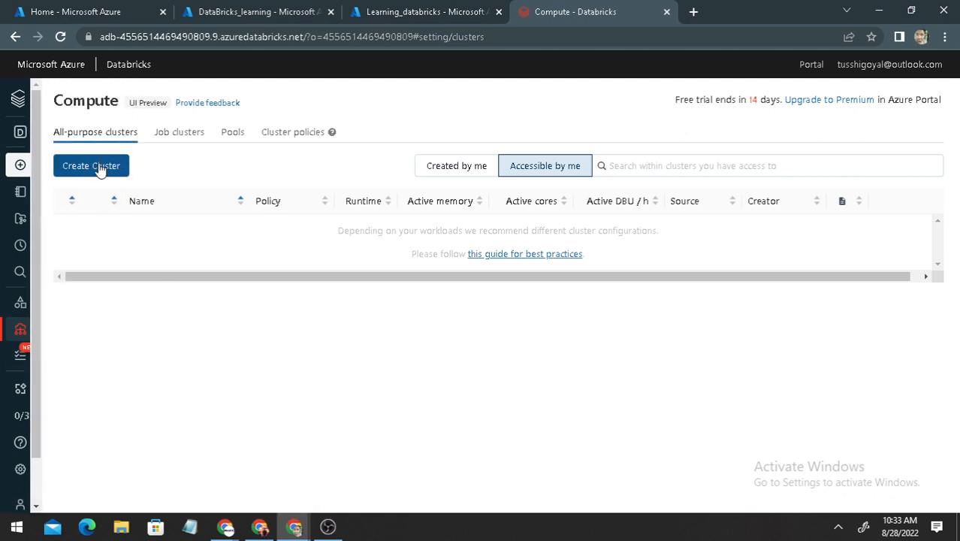
pyautogui.click(89, 174)
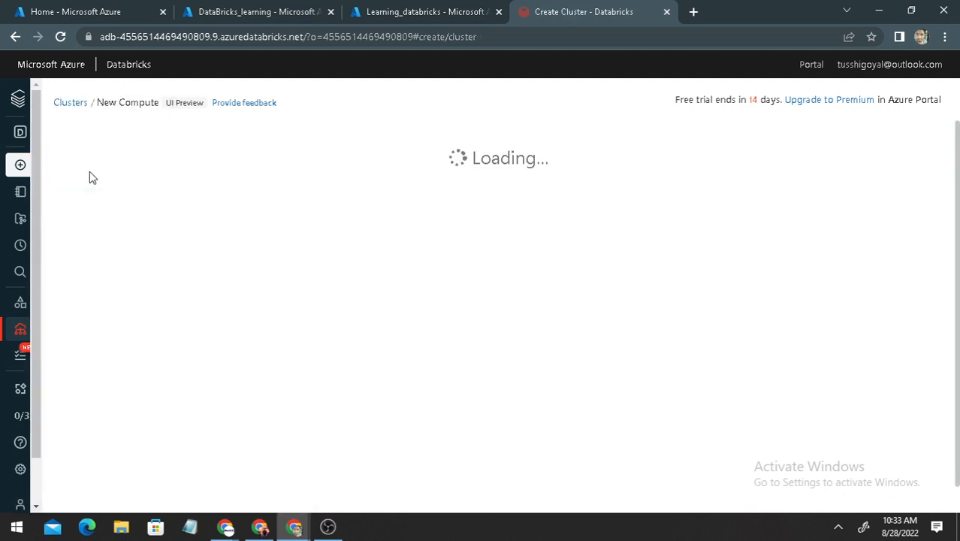
# Replace the default name of the new cluster with Learning_REGex
pyautogui.click(214, 134)
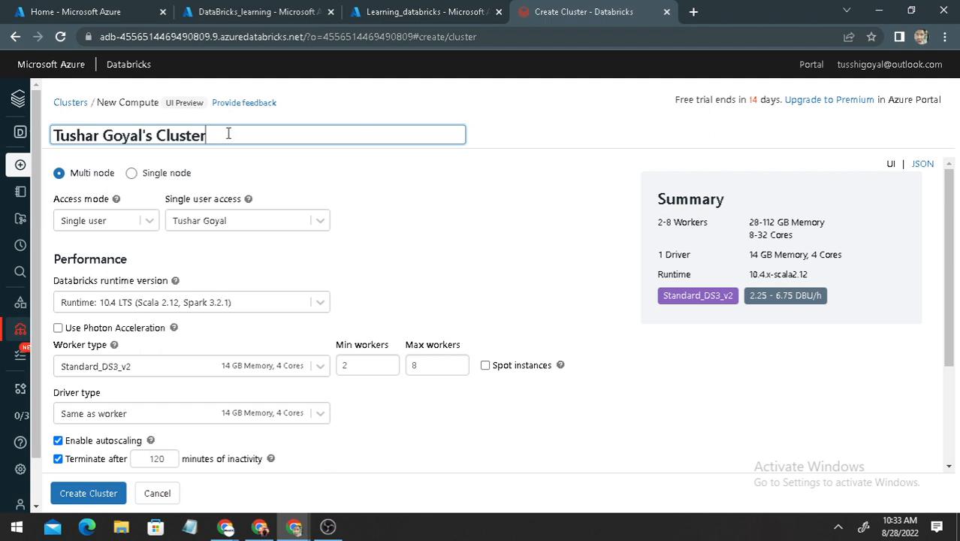
pyautogui.moveTo(227, 134); pyautogui.dragTo(47, 139)
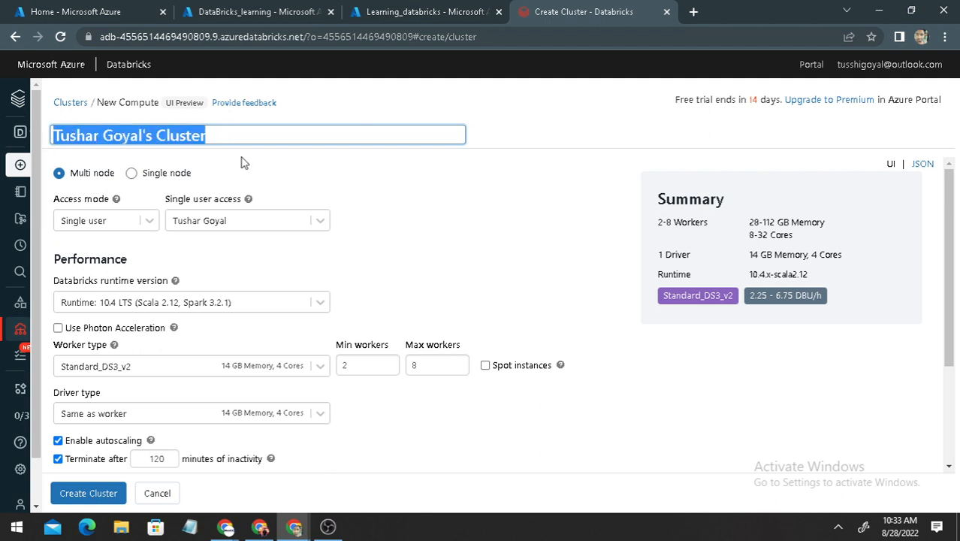
pyautogui.press('BackSpace')
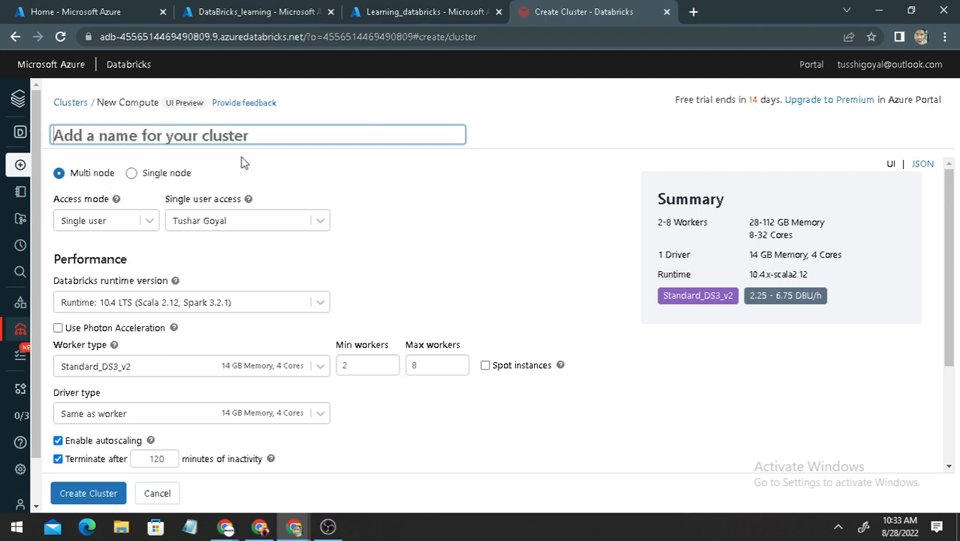
pyautogui.write('Learning')
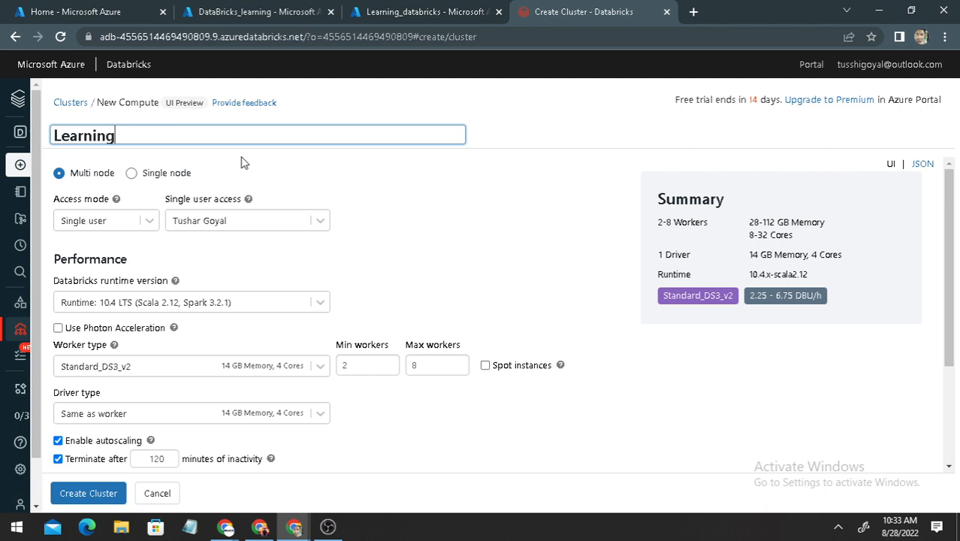
pyautogui.write('_REGex')
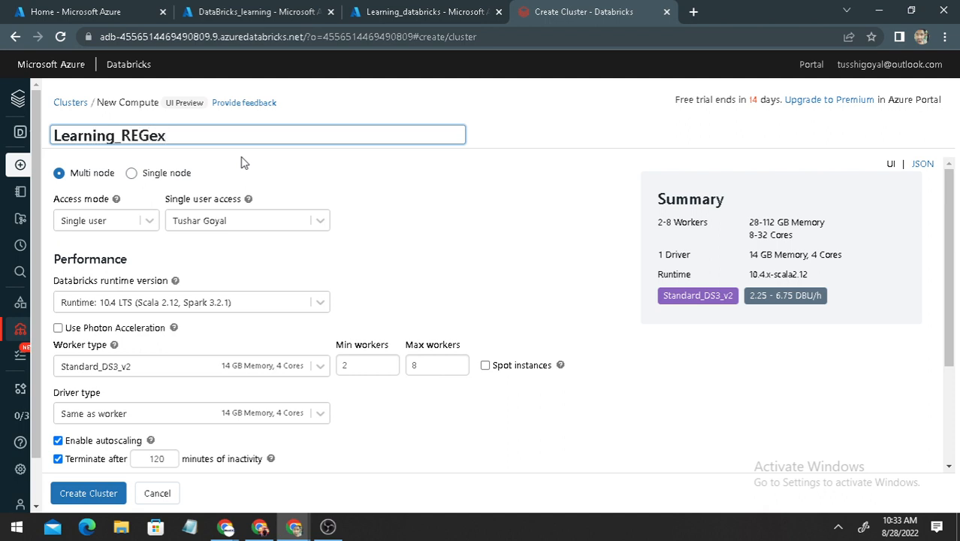
pyautogui.click(431, 180)
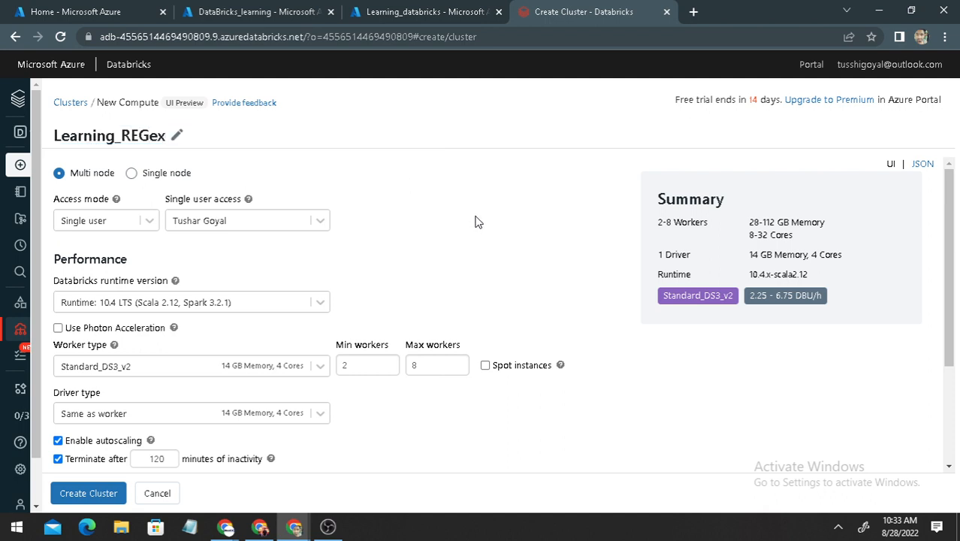
# Try the Shared access mode for the cluster and switch back to Single user
pyautogui.click(140, 224)
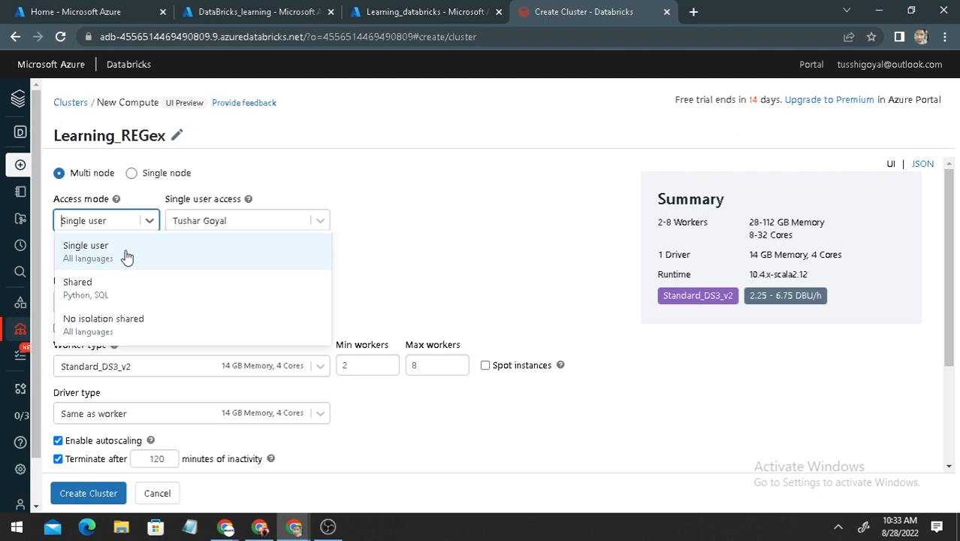
pyautogui.click(108, 299)
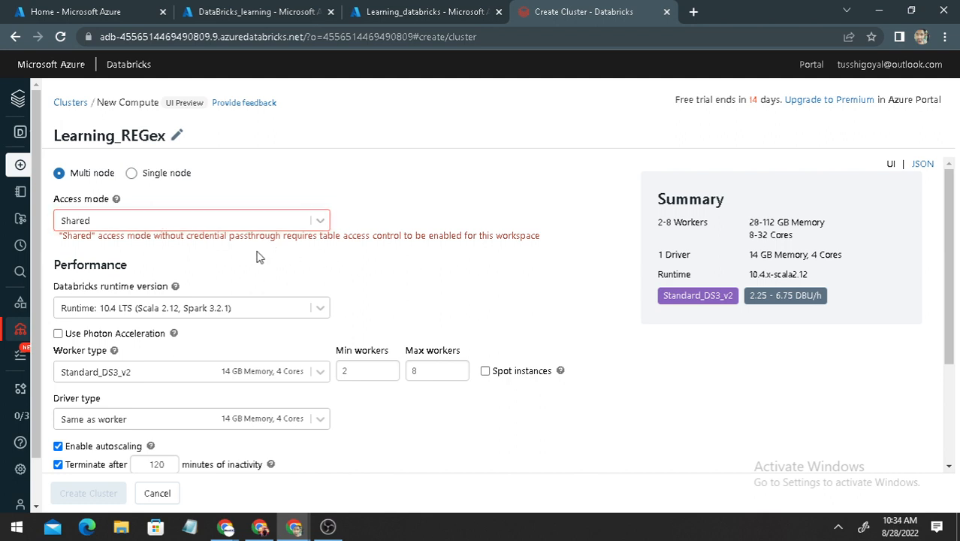
pyautogui.click(259, 221)
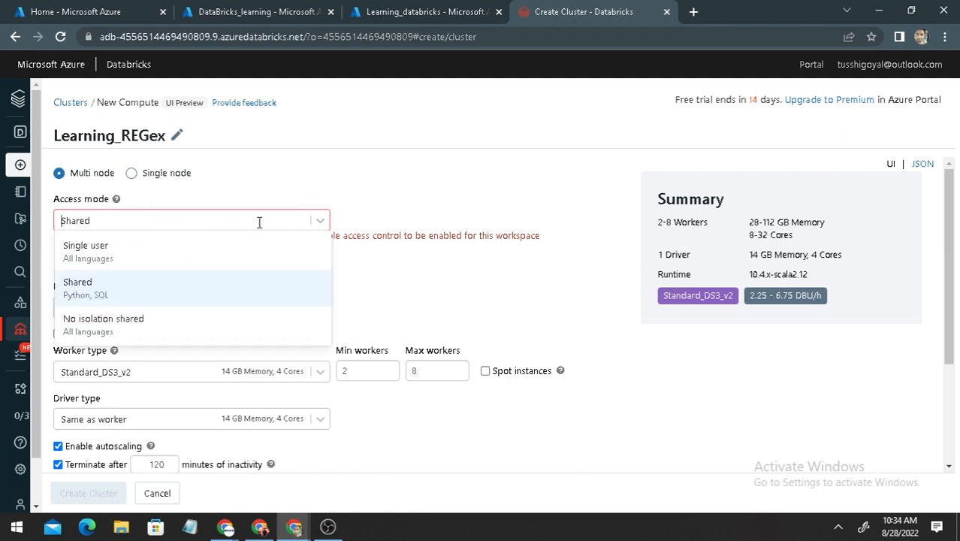
pyautogui.click(154, 252)
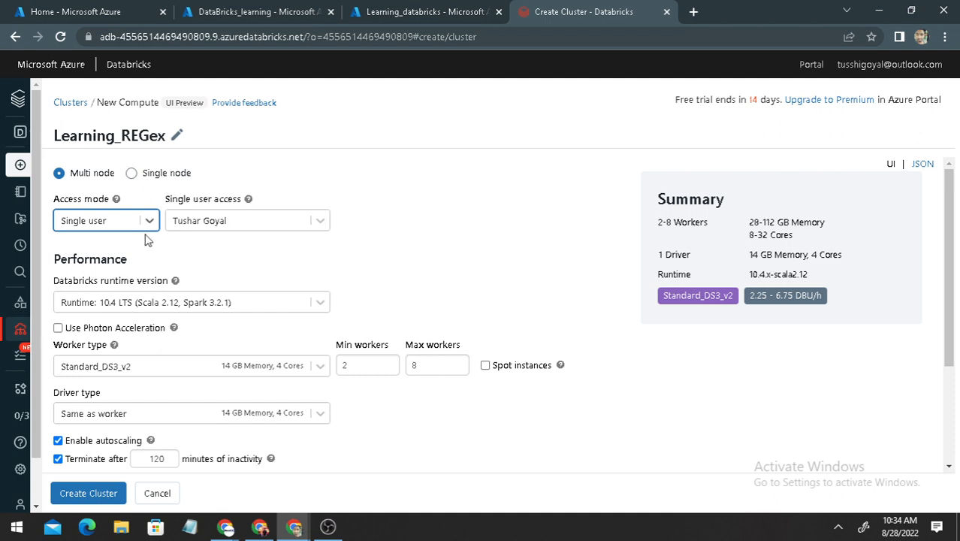
# Choose the first listed user for single user access and select the Standard 10.4 LTS Databricks runtime version
pyautogui.click(242, 219)
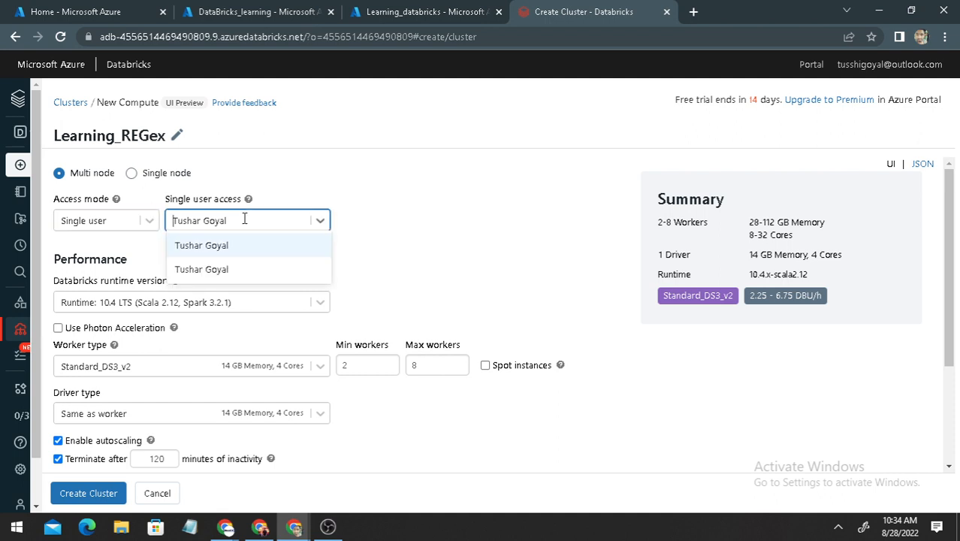
pyautogui.click(211, 251)
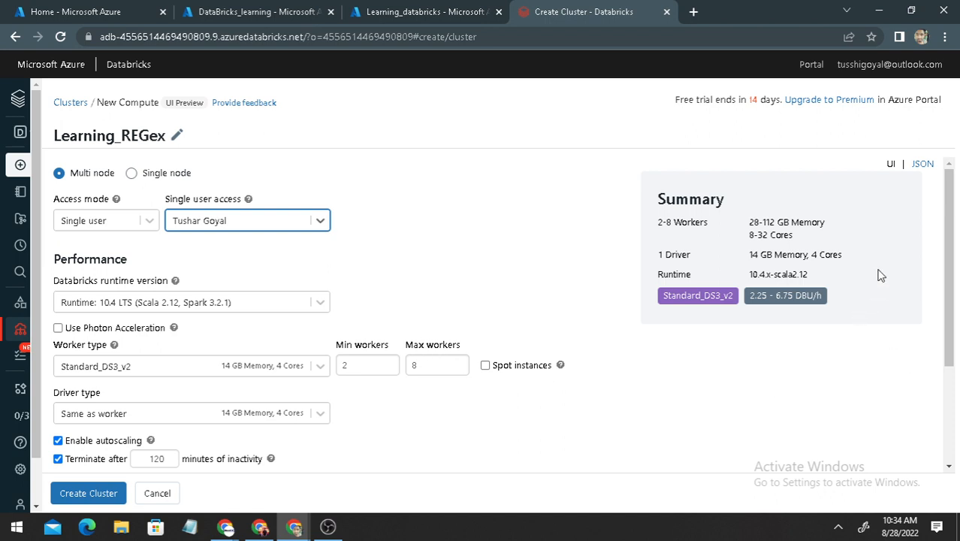
pyautogui.moveTo(949, 242); pyautogui.dragTo(951, 273)
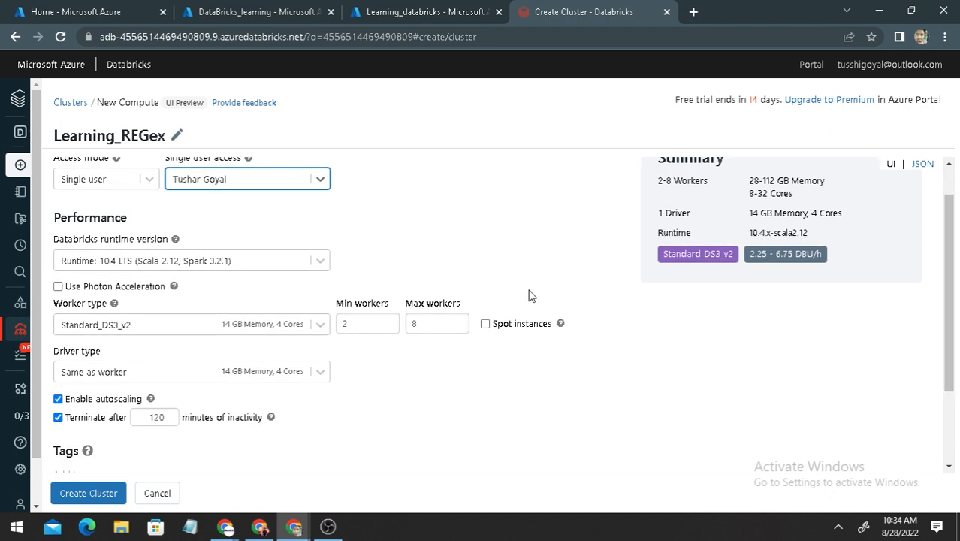
pyautogui.click(227, 260)
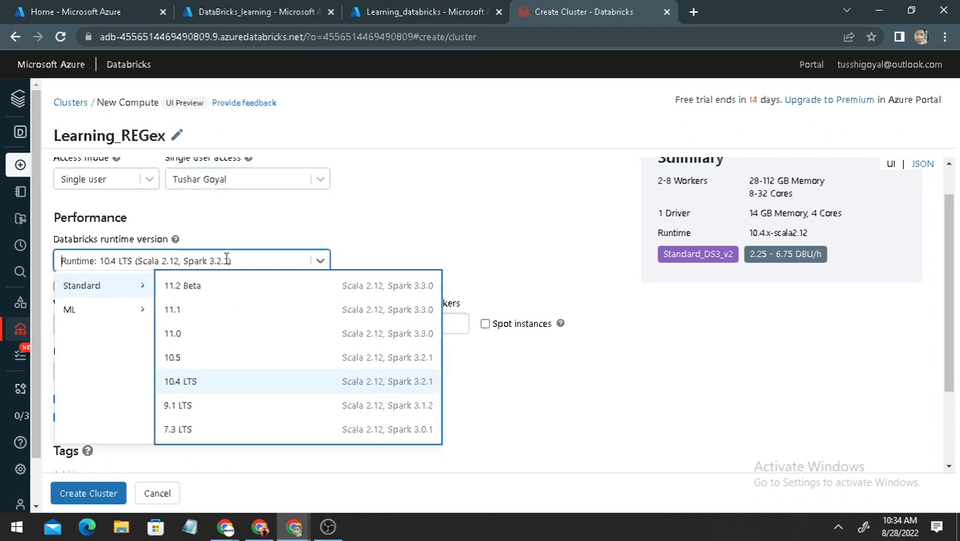
pyautogui.click(231, 385)
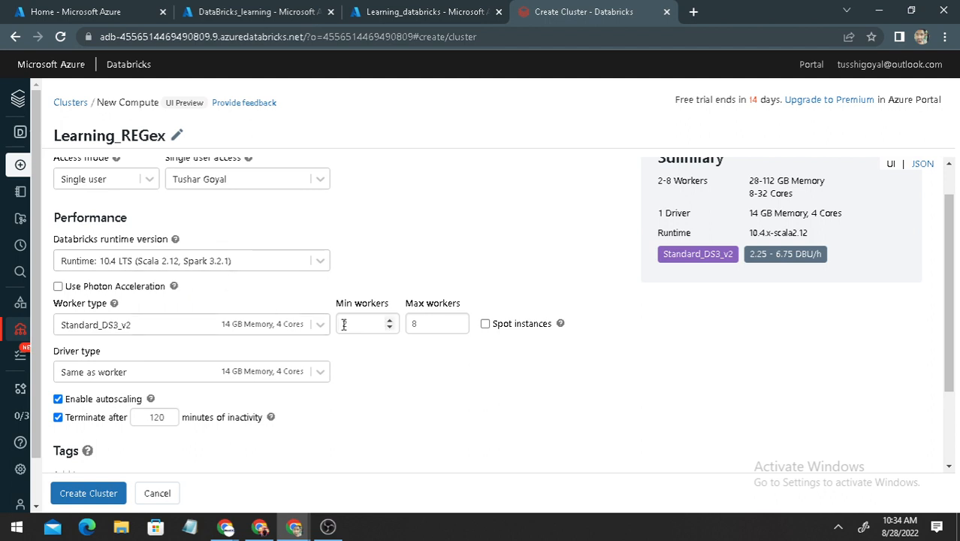
# Review the available worker types and select the general purpose Standard_DS3_v2 with 14 GB memory and 4 cores
pyautogui.scroll(-1, 952, 264)
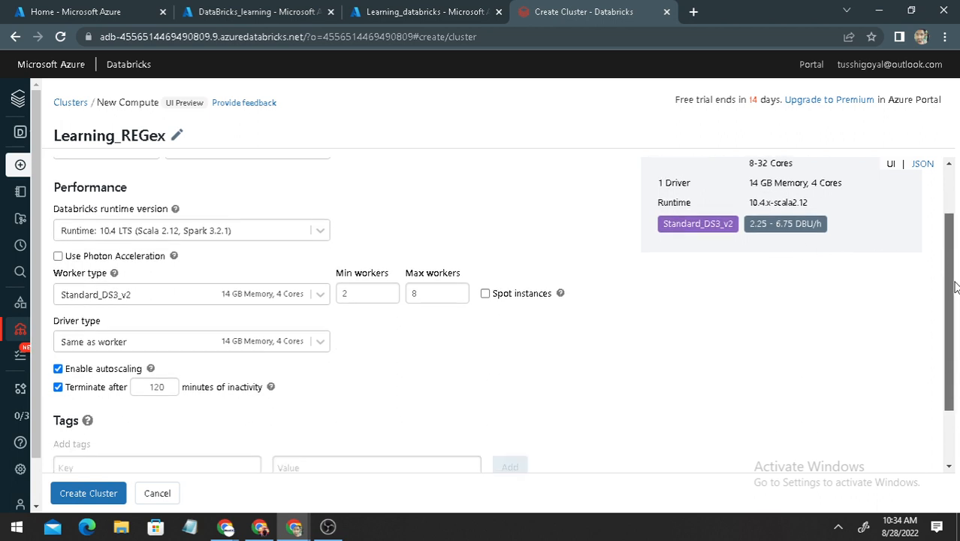
pyautogui.moveTo(173, 240)
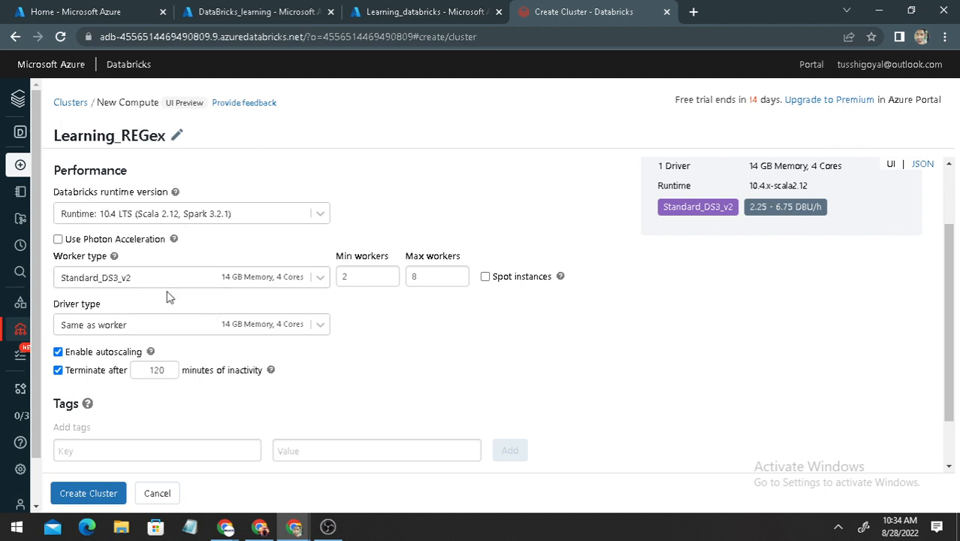
pyautogui.click(142, 279)
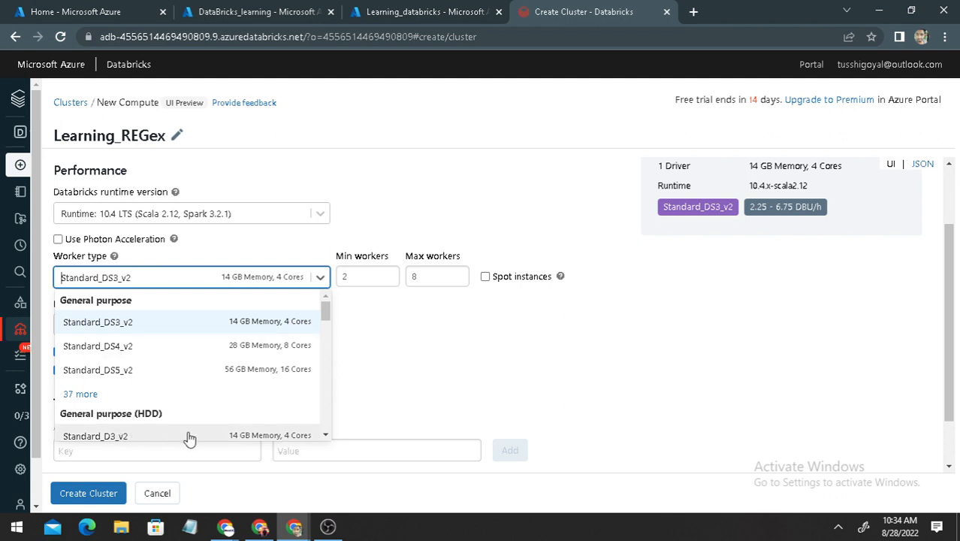
pyautogui.scroll(-2, 196, 411)
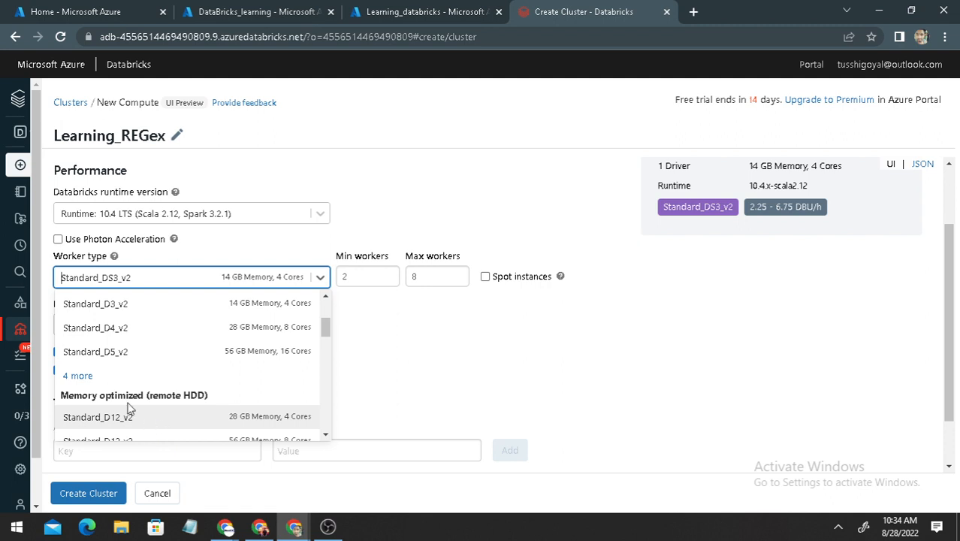
pyautogui.scroll(-2, 167, 413)
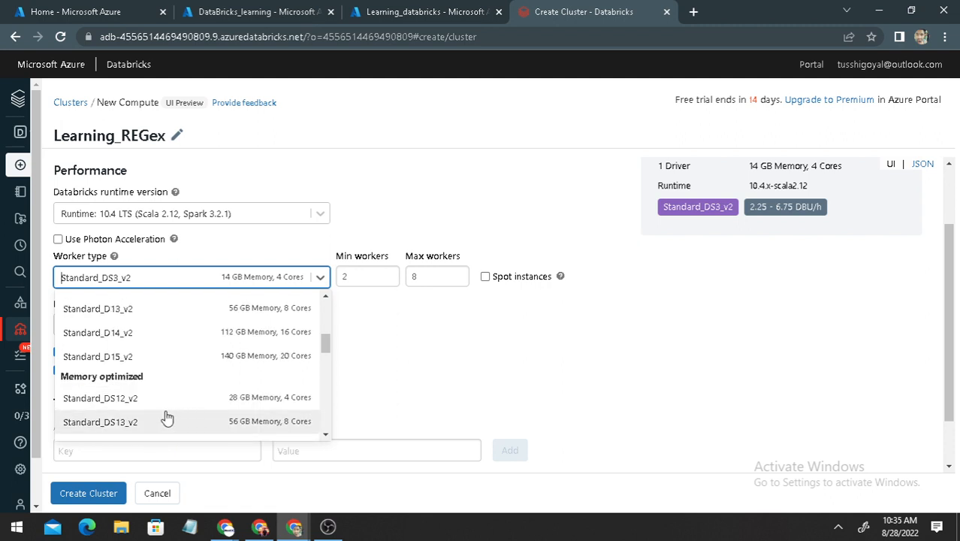
pyautogui.scroll(-3, 138, 409)
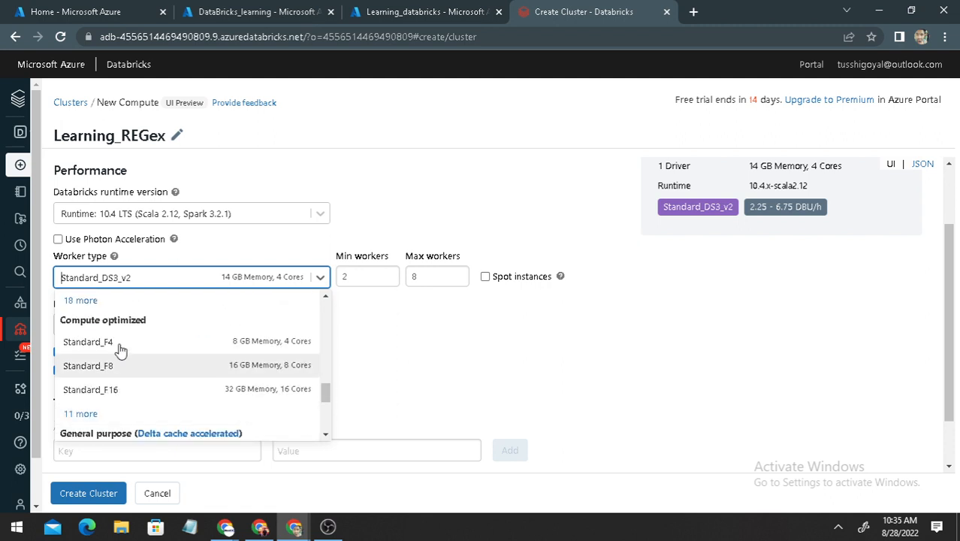
pyautogui.scroll(-2, 141, 372)
pyautogui.scroll(-2, 146, 378)
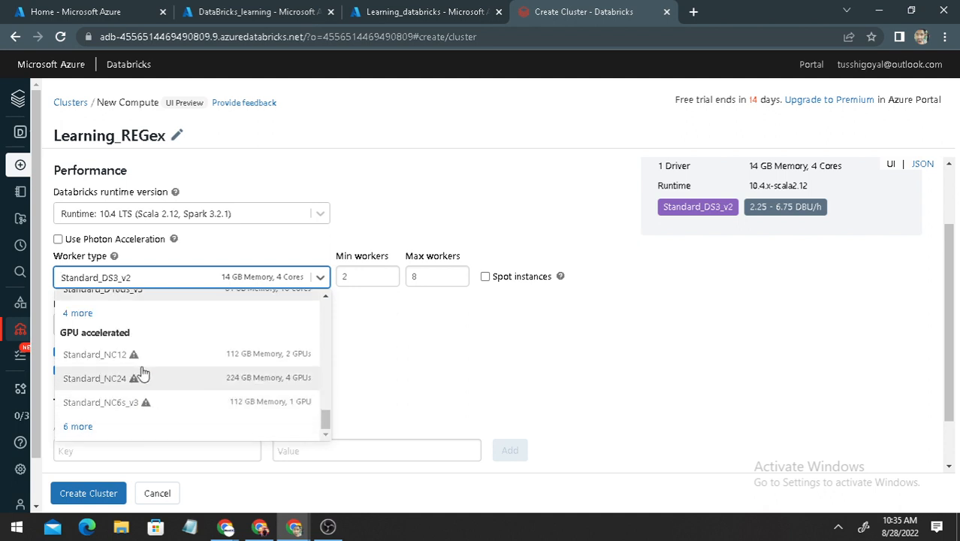
pyautogui.scroll(8, 176, 366)
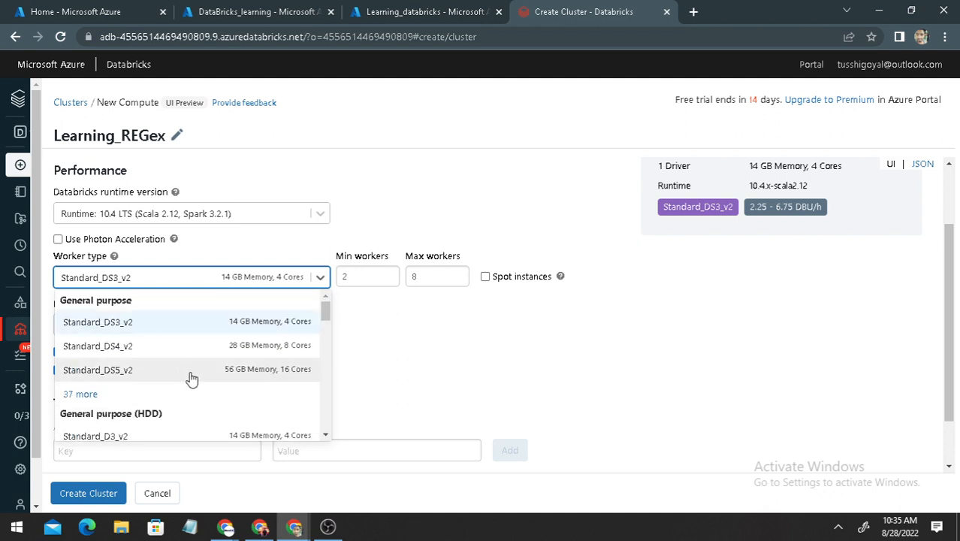
pyautogui.click(172, 325)
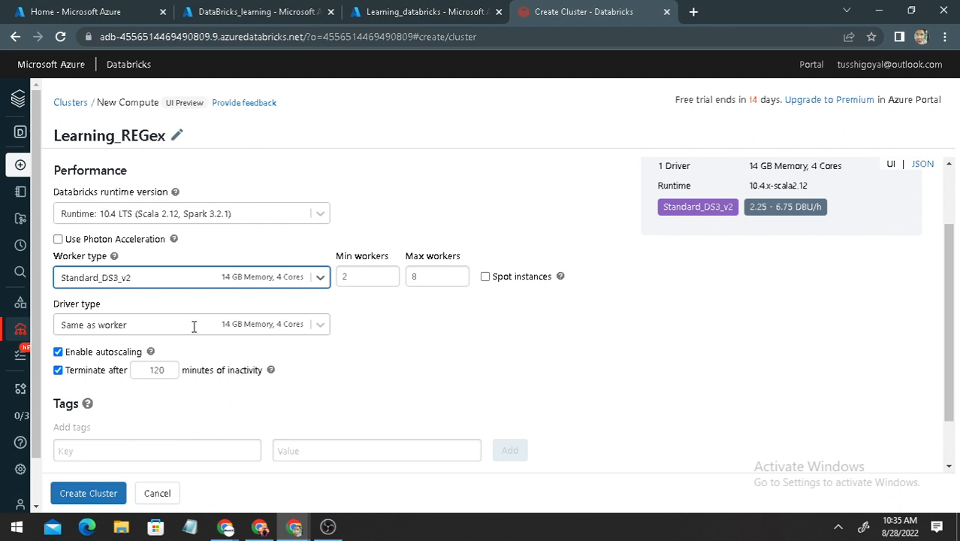
pyautogui.click(252, 277)
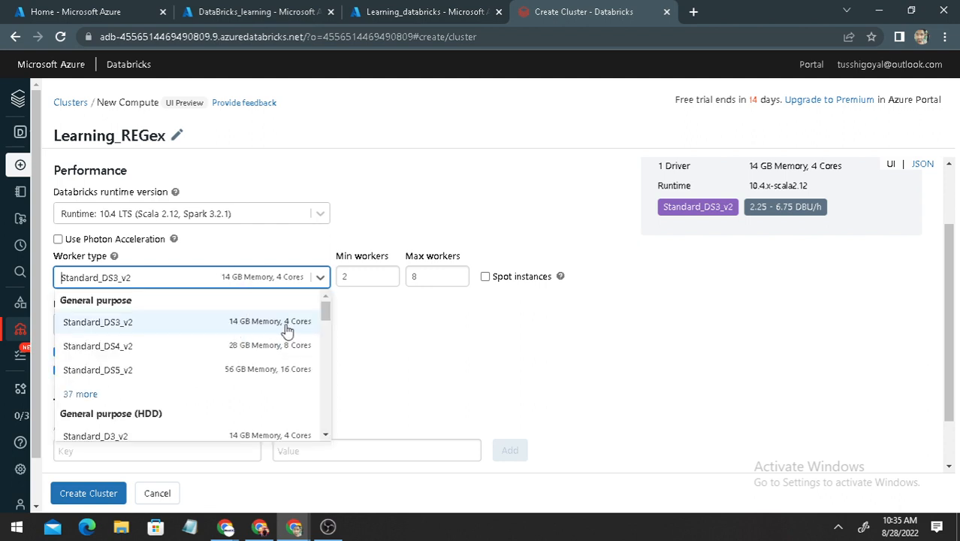
pyautogui.click(234, 322)
# Set the cluster's minimum workers to 1 and maximum workers to 2
pyautogui.press('Tab')
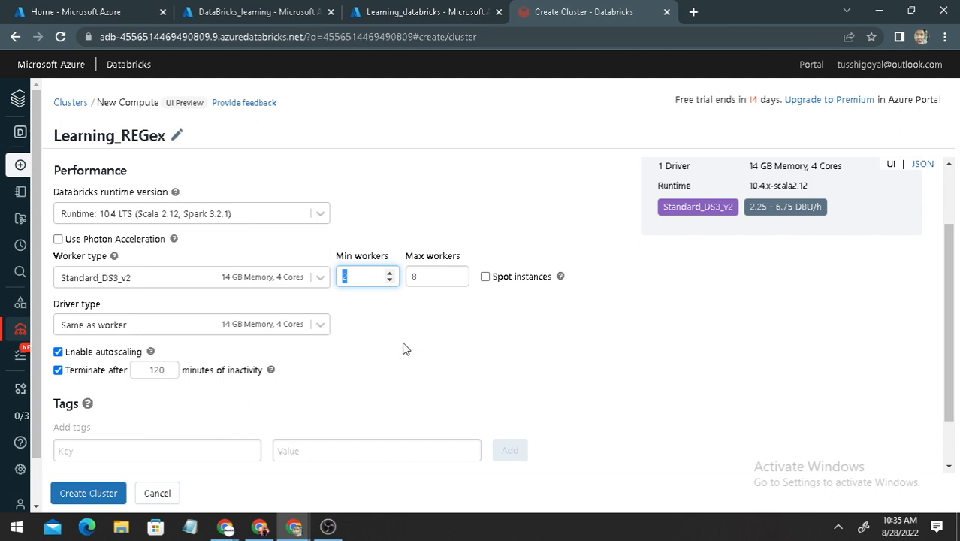
pyautogui.write('1')
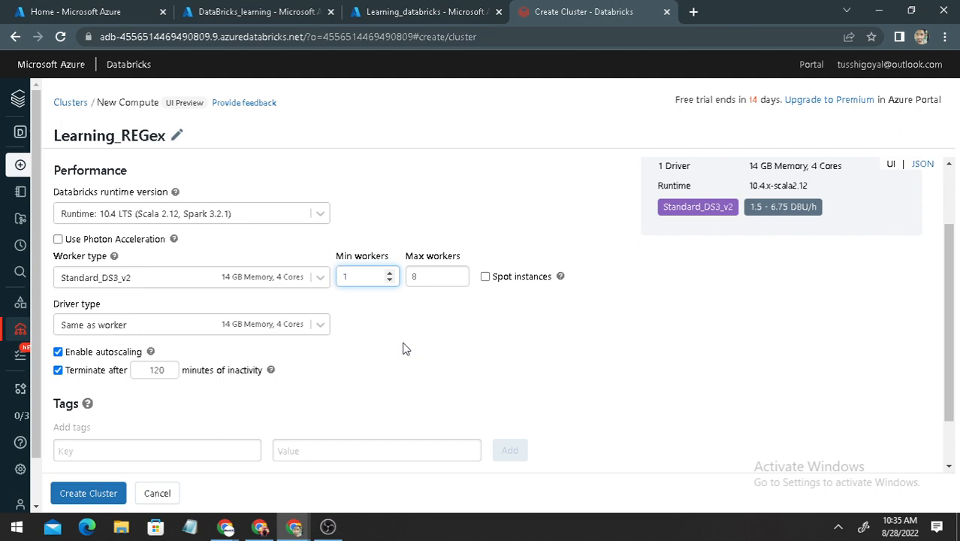
pyautogui.doubleClick(411, 274)
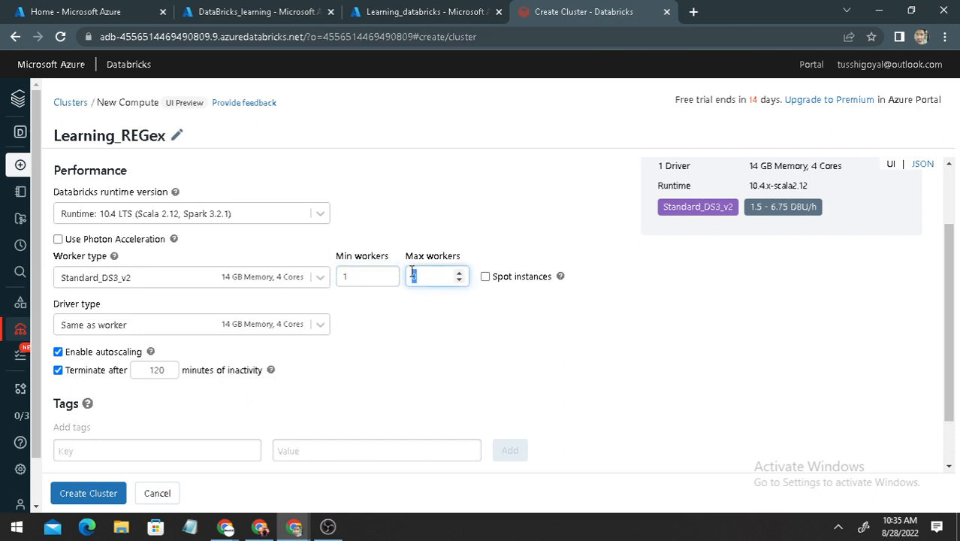
pyautogui.write('2')
# Add a tag with key REGex and value Software to the cluster configuration and create the cluster
pyautogui.moveTo(951, 304); pyautogui.dragTo(949, 278)
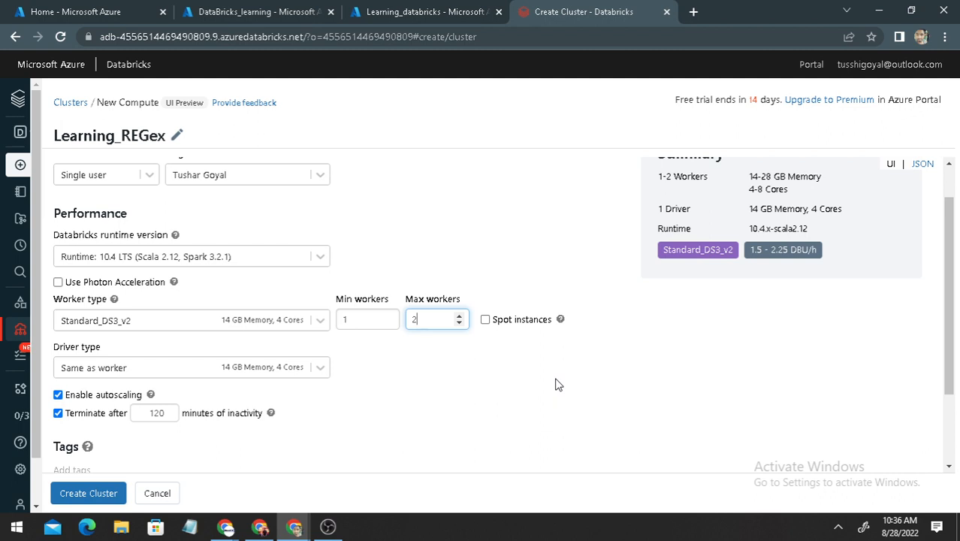
pyautogui.moveTo(152, 395)
pyautogui.moveTo(269, 415)
pyautogui.moveTo(949, 335); pyautogui.dragTo(948, 385)
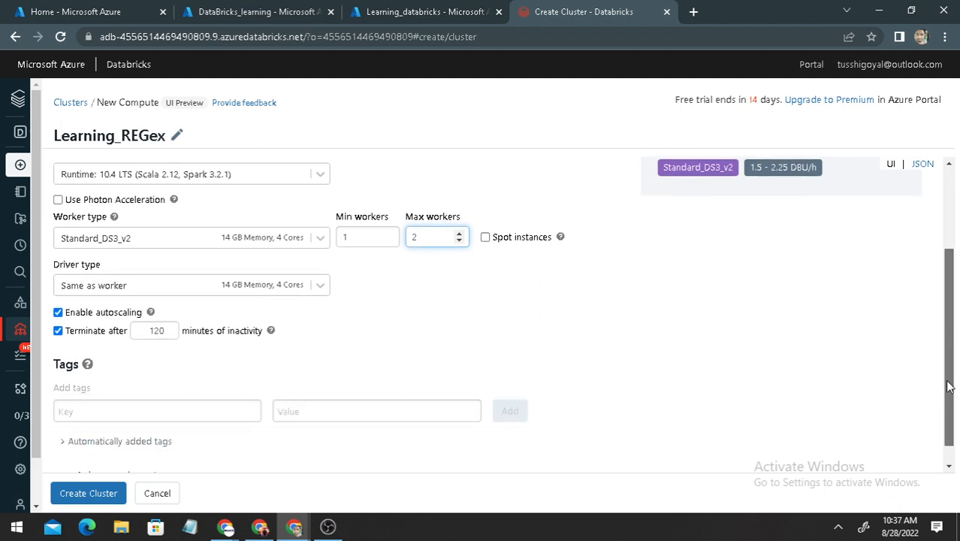
pyautogui.click(103, 415)
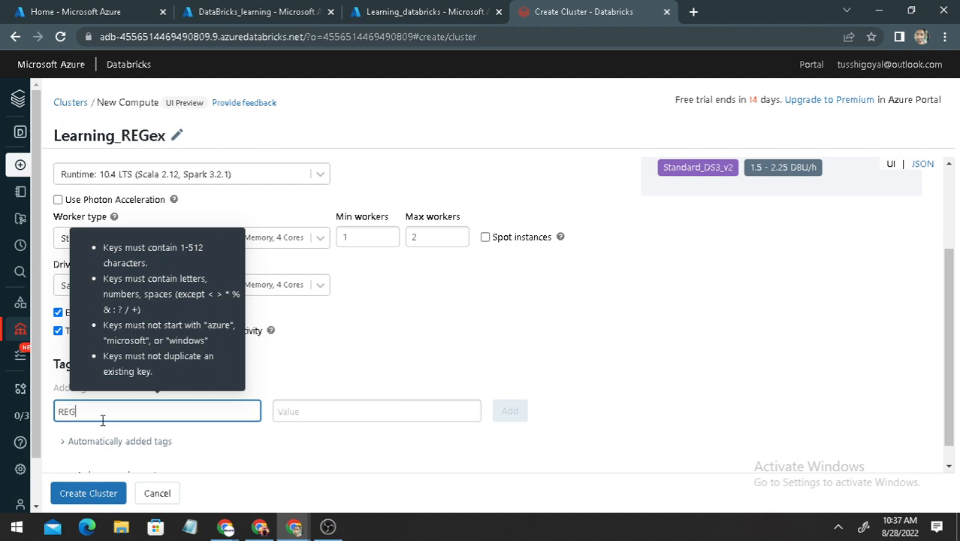
pyautogui.press('Tab')
pyautogui.write('S')
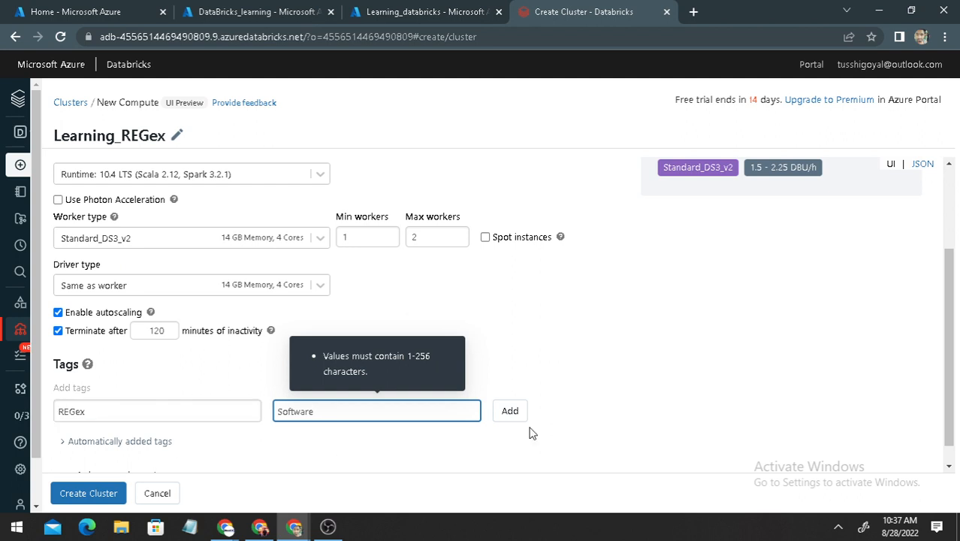
pyautogui.click(508, 410)
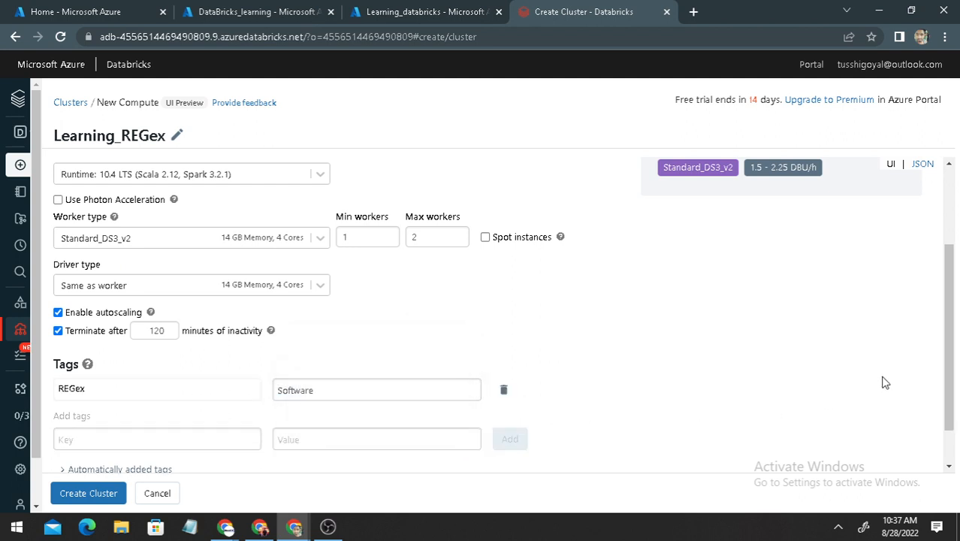
pyautogui.click(116, 489)
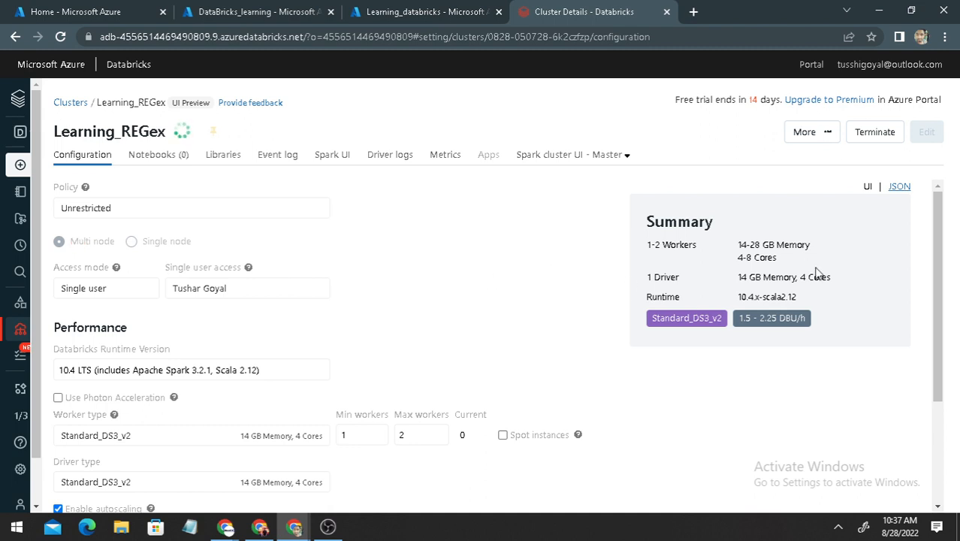
# Review the created Learning_REGex cluster's configuration, from the performance settings down to the tags
pyautogui.scroll(-1, 944, 188)
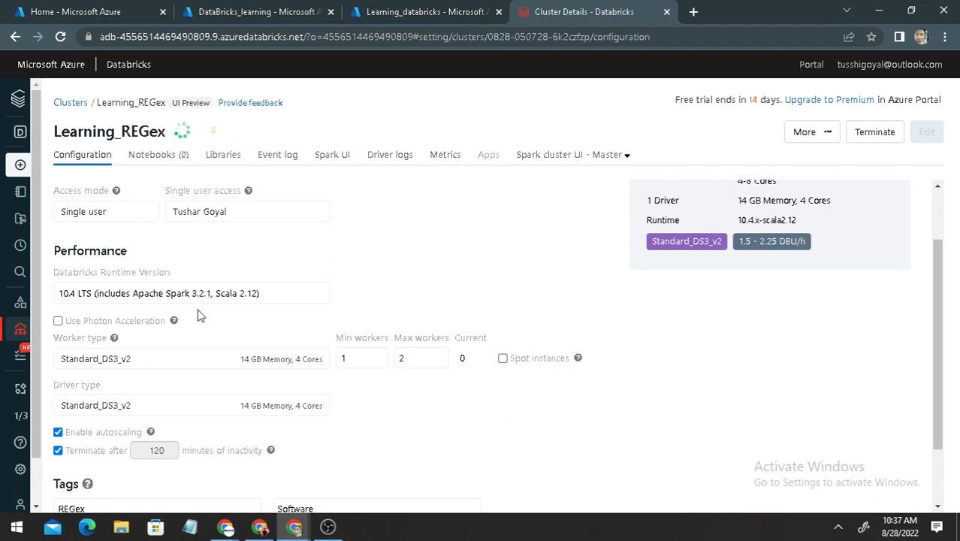
pyautogui.scroll(-1, 485, 395)
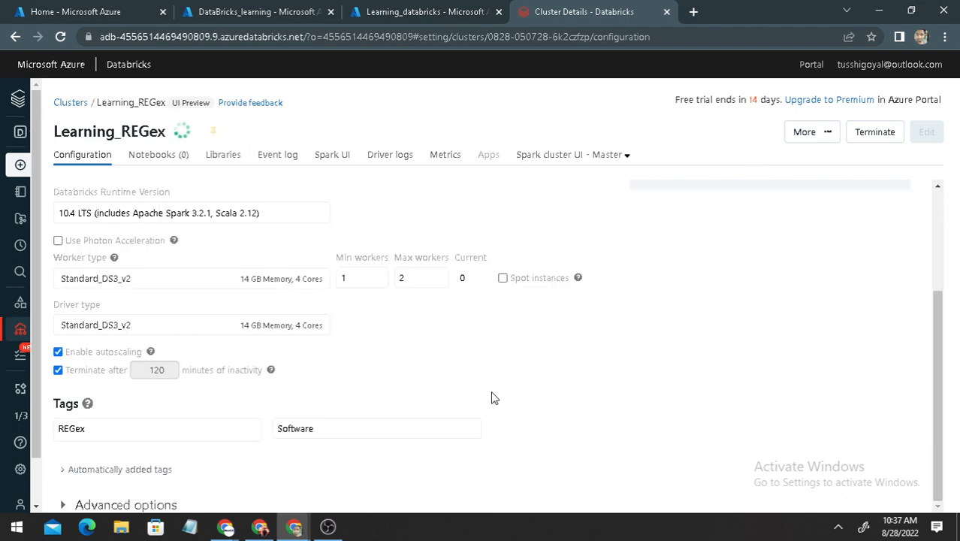
pyautogui.scroll(2, 473, 386)
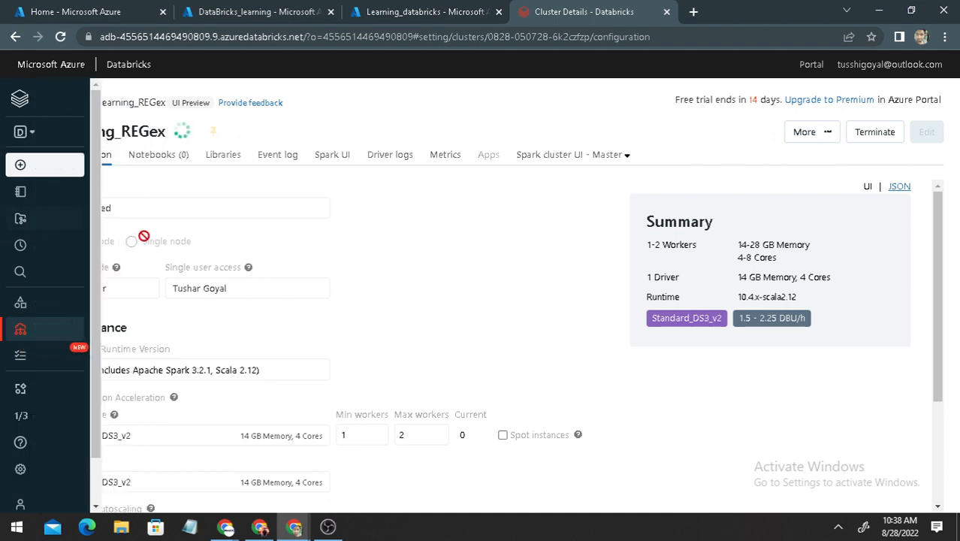
# View the Workflows page in a separate browser tab, dismiss its list page notice, and return to the cluster details
pyautogui.moveTo(21, 197)
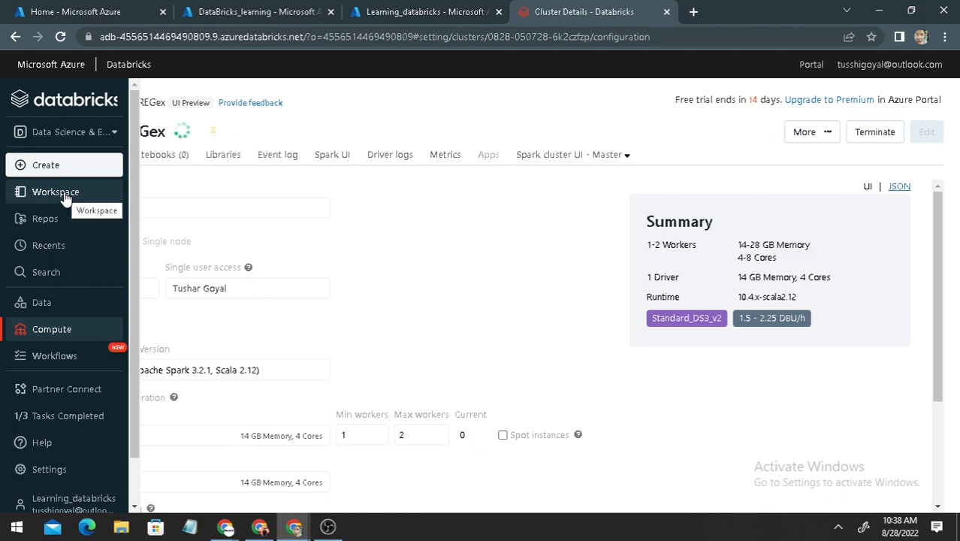
pyautogui.middleClick(58, 359)
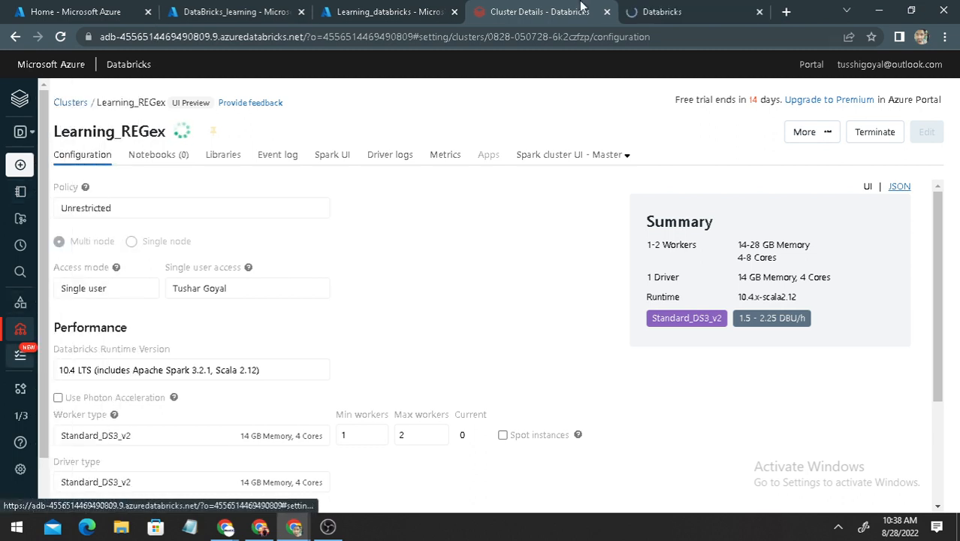
pyautogui.click(662, 18)
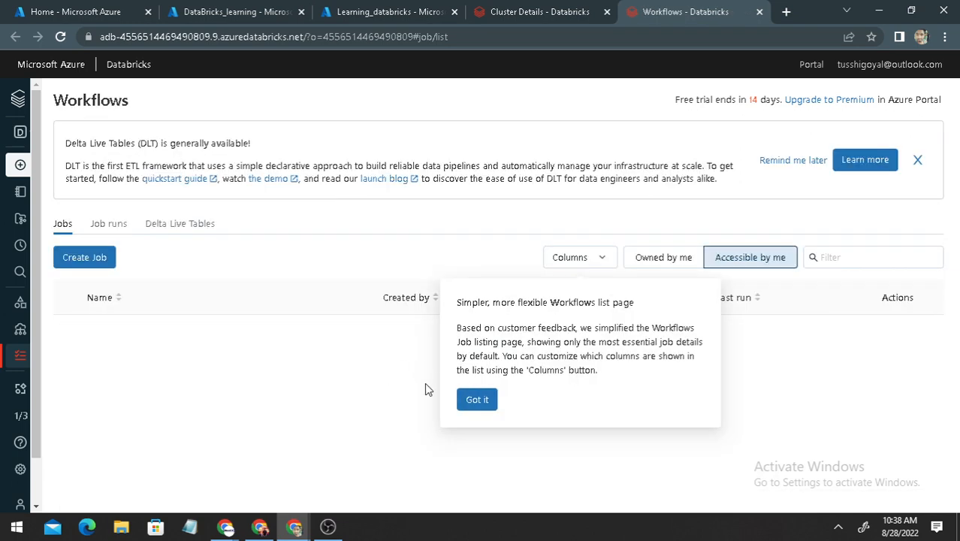
pyautogui.click(468, 398)
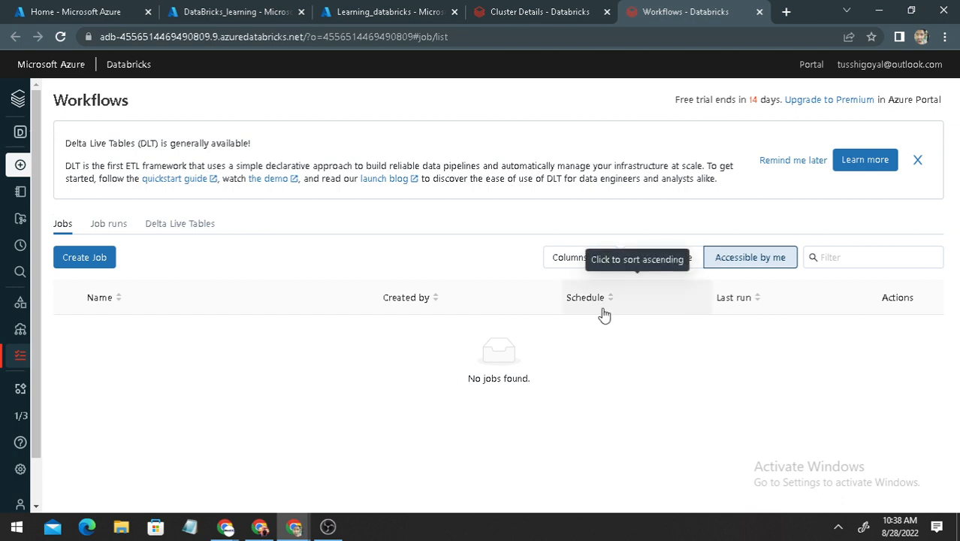
pyautogui.click(538, 9)
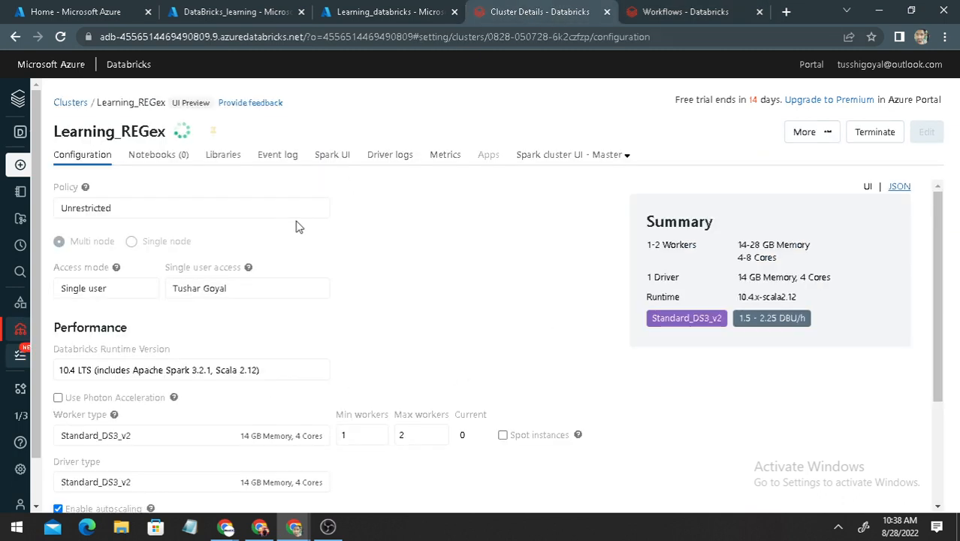
# Check which item types can be created in Databricks and open the Workspace browser
pyautogui.moveTo(33, 329)
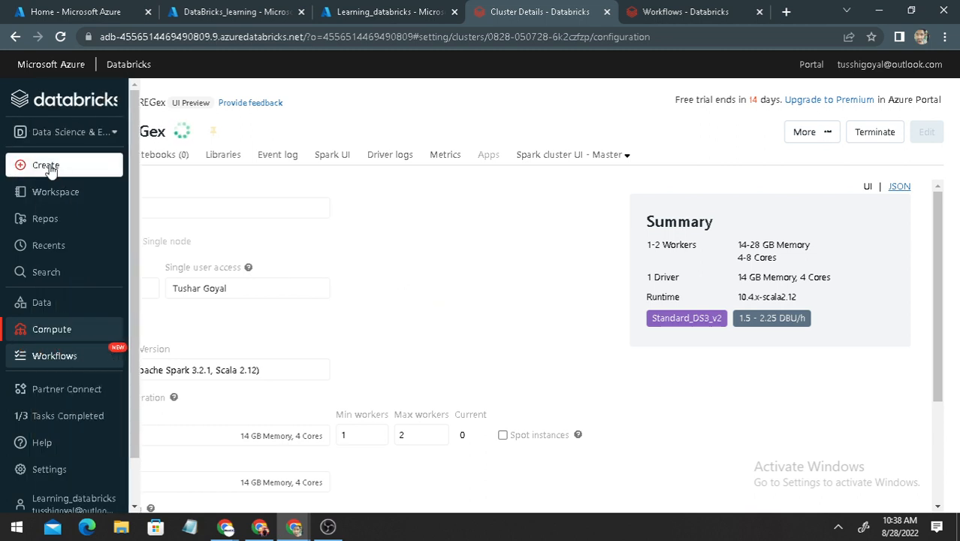
pyautogui.moveTo(47, 164)
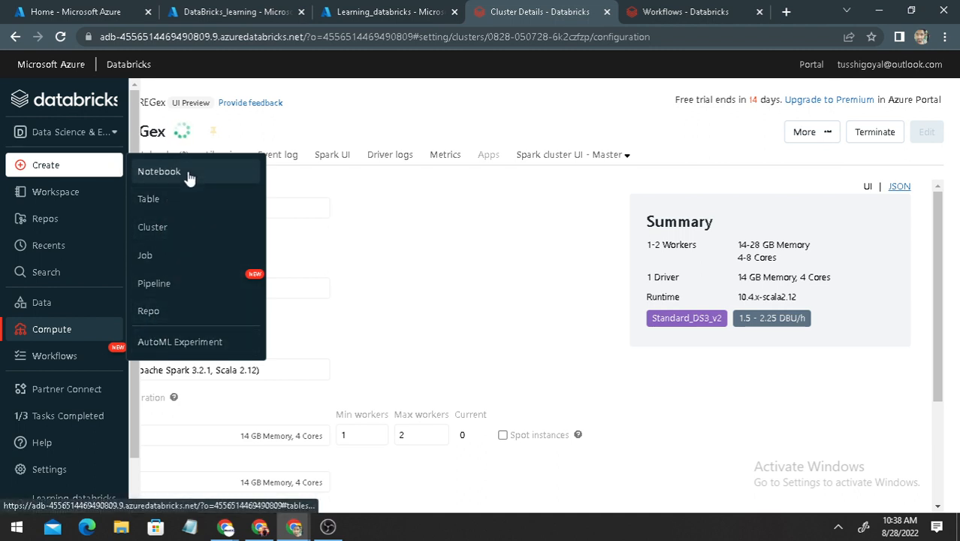
pyautogui.click(81, 193)
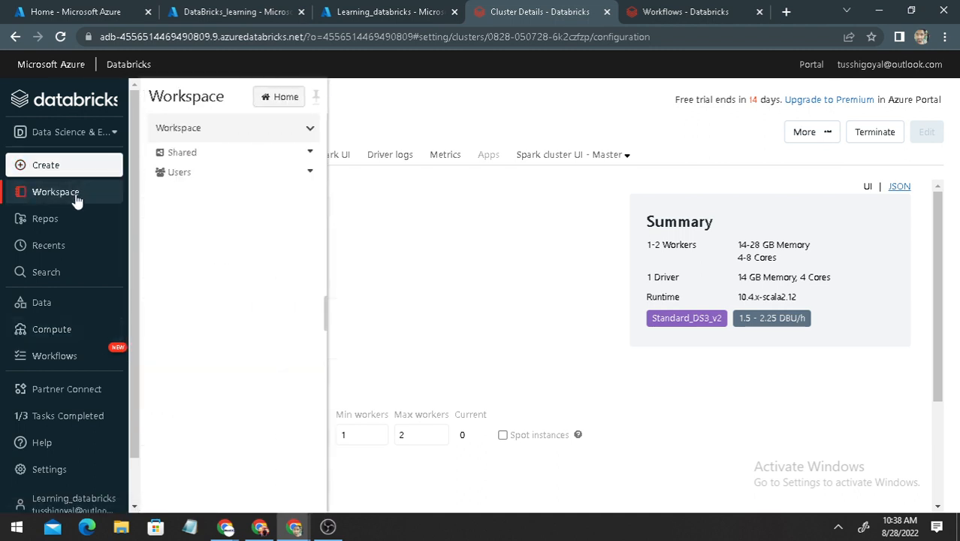
pyautogui.click(309, 133)
pyautogui.moveTo(353, 151)
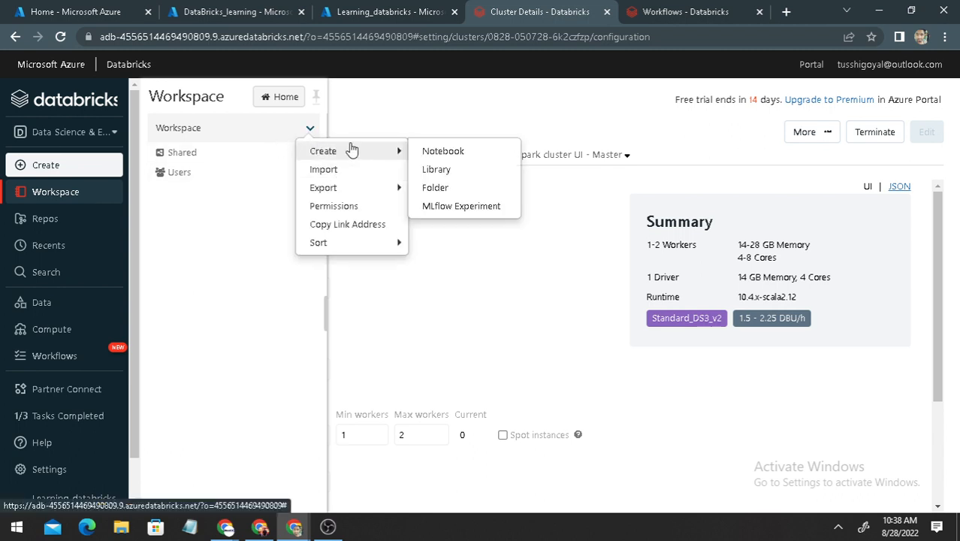
pyautogui.click(393, 150)
pyautogui.click(634, 126)
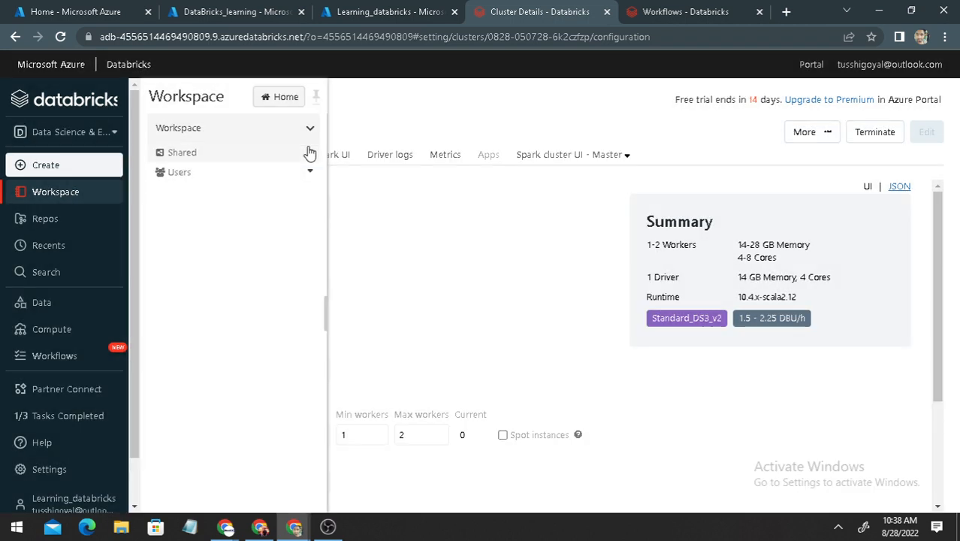
# Create a folder named Learning at the root of the workspace
pyautogui.click(310, 127)
pyautogui.moveTo(371, 154)
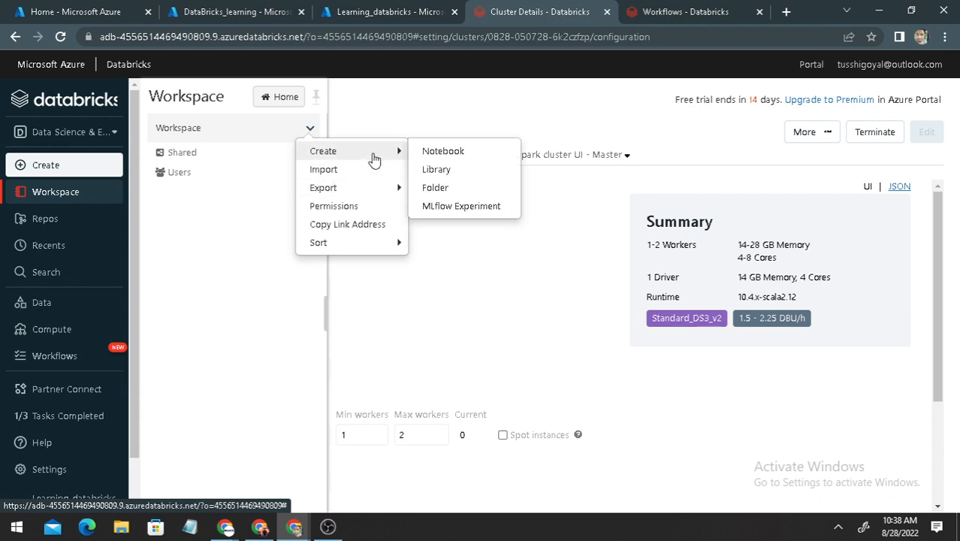
pyautogui.click(449, 195)
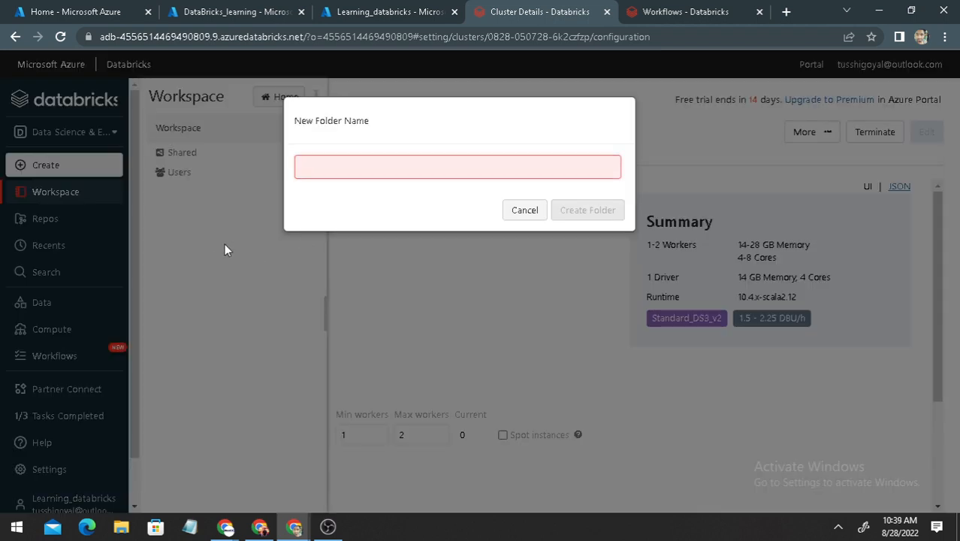
pyautogui.write('Learning')
pyautogui.press('Return')
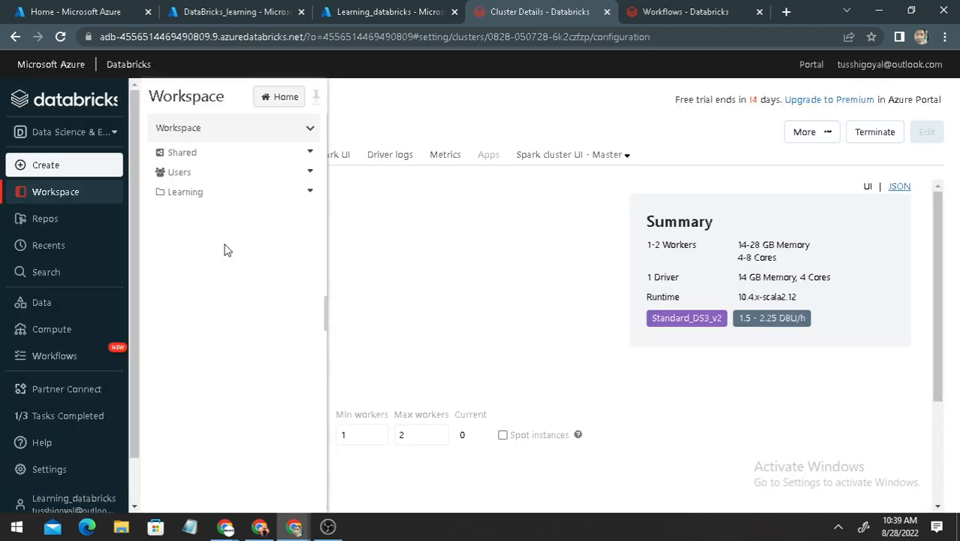
# Create a notebook named task1 in the Learning folder, with Python as default language and the Learning_REGex cluster
pyautogui.click(310, 191)
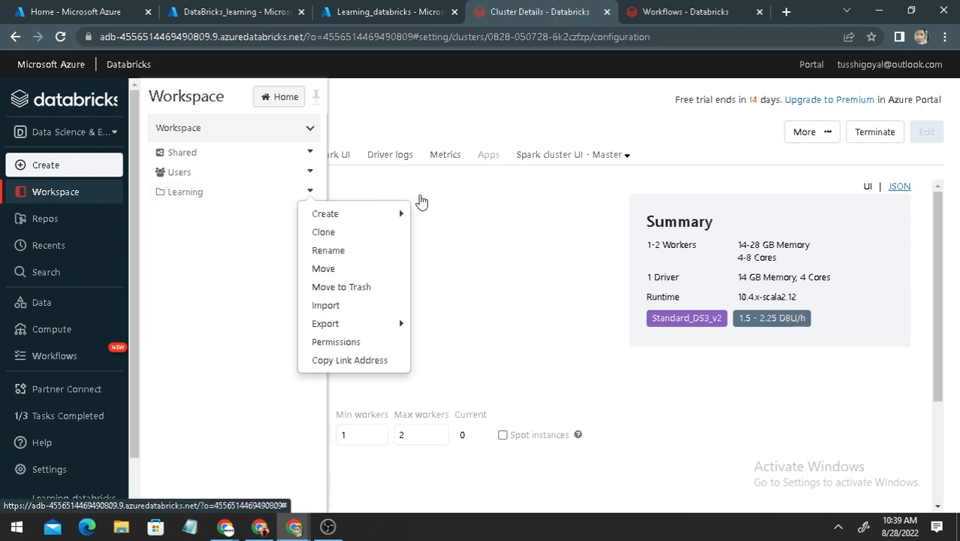
pyautogui.moveTo(392, 214)
pyautogui.click(445, 216)
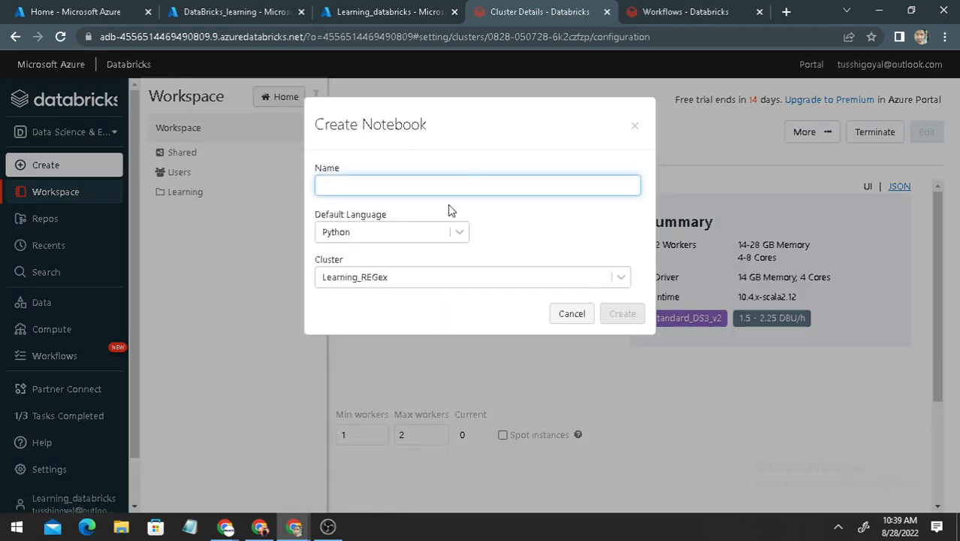
pyautogui.click(405, 235)
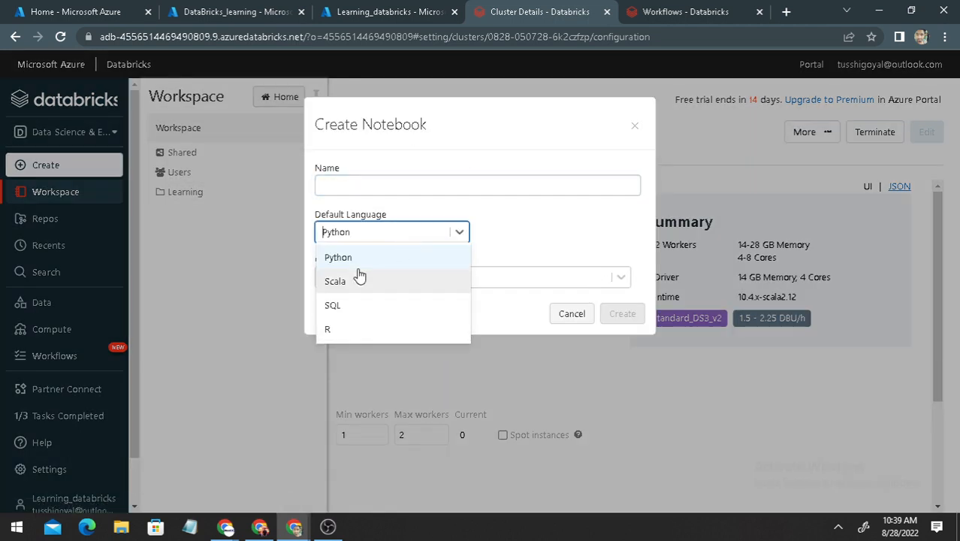
pyautogui.click(545, 235)
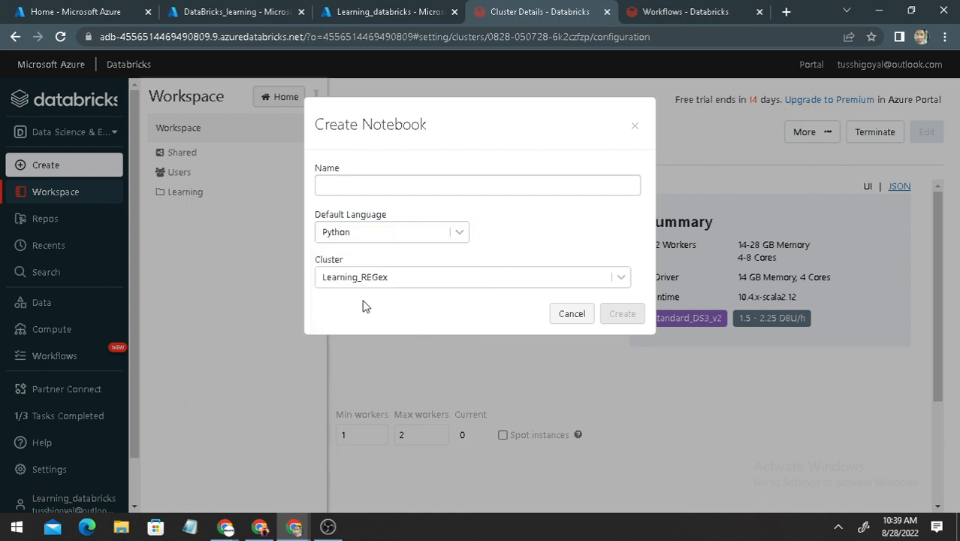
pyautogui.click(381, 188)
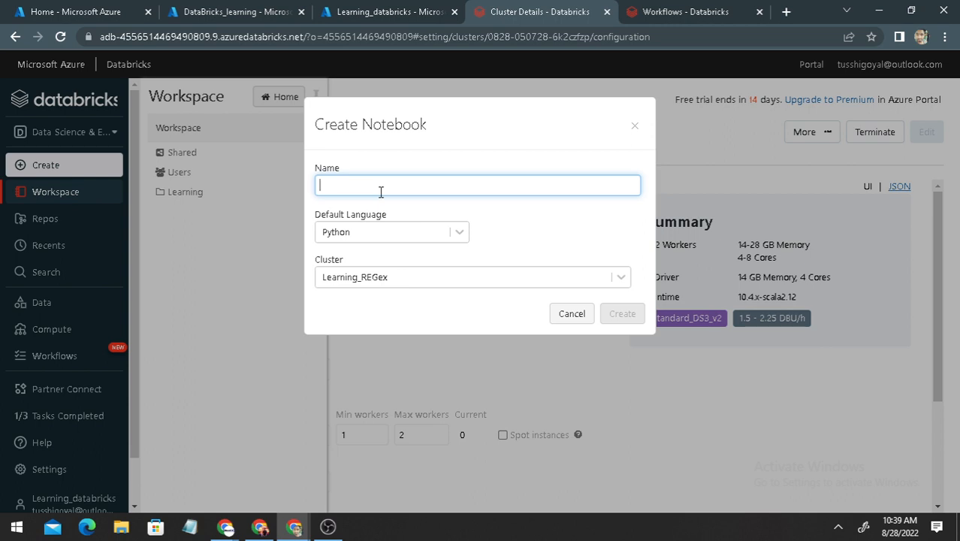
pyautogui.write('take')
pyautogui.press('BackSpace')
pyautogui.press('BackSpace')
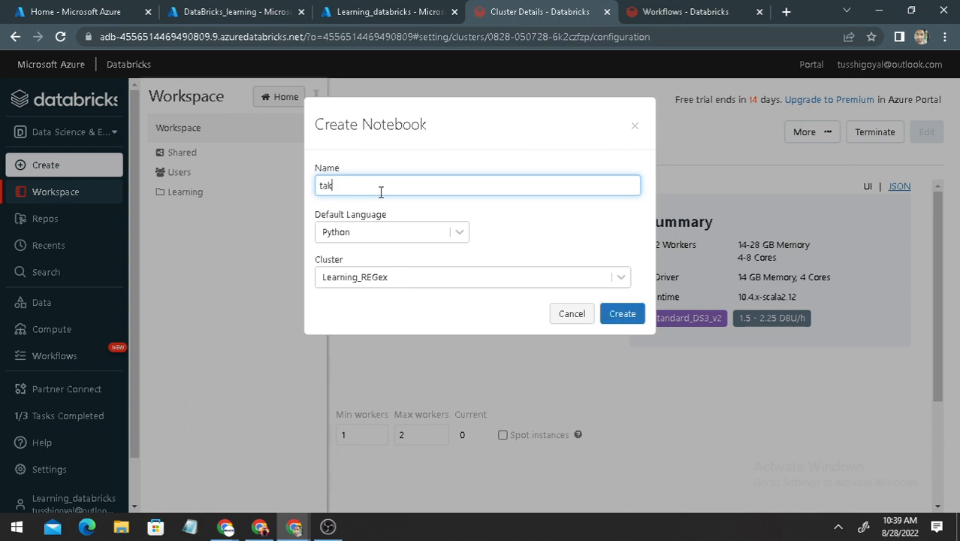
pyautogui.write('sk1')
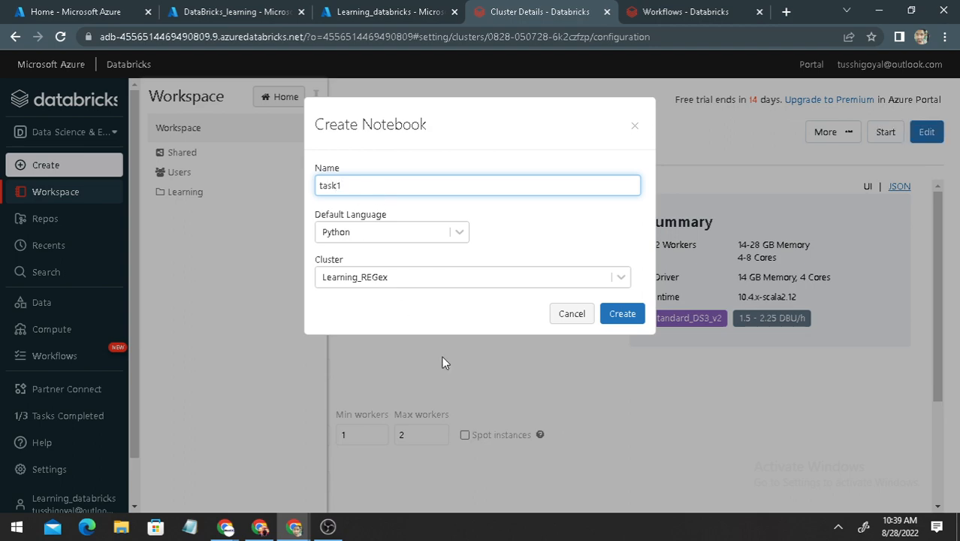
pyautogui.click(623, 318)
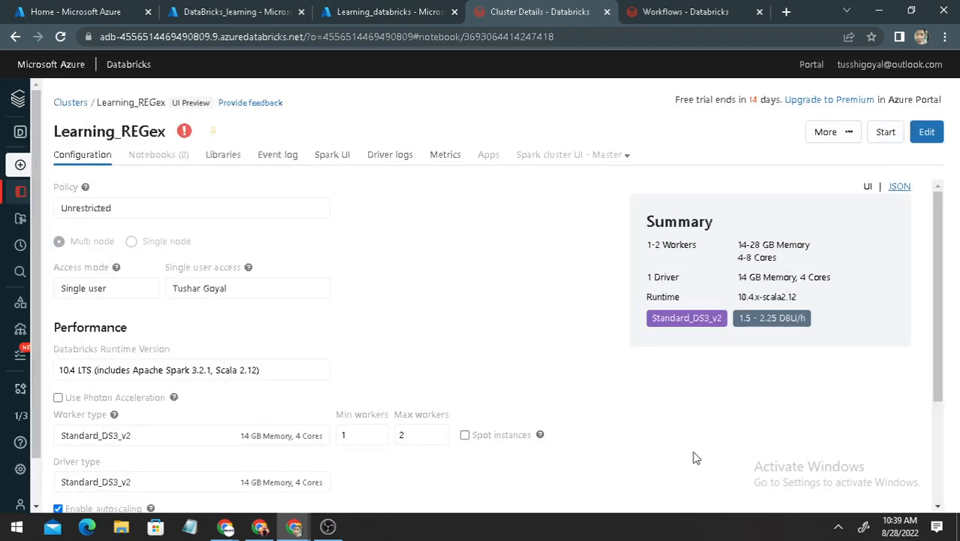